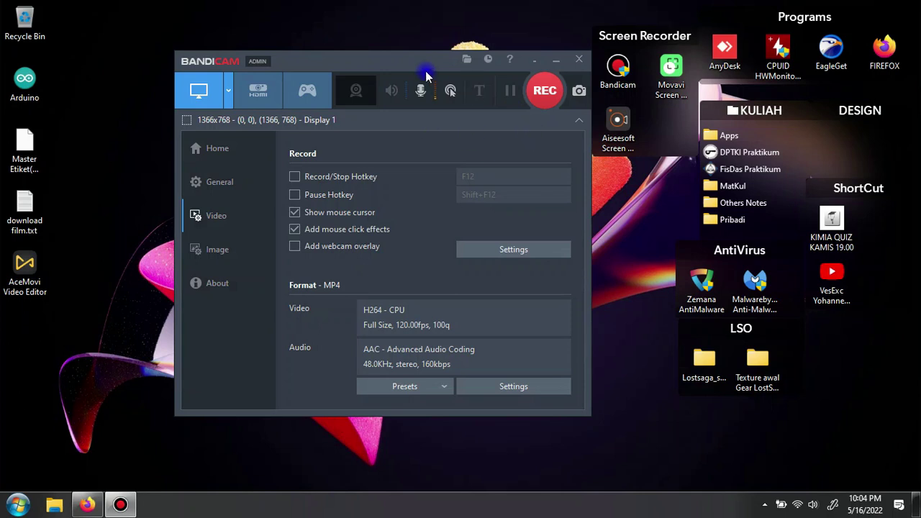
Step: Reposition the recorder window and examine the mouse effects in the recording settings, closing the dialog without changes
mouse_move(423, 55)
mouse_down()
mouse_move(390, 61)
mouse_move(405, 56)
mouse_up()
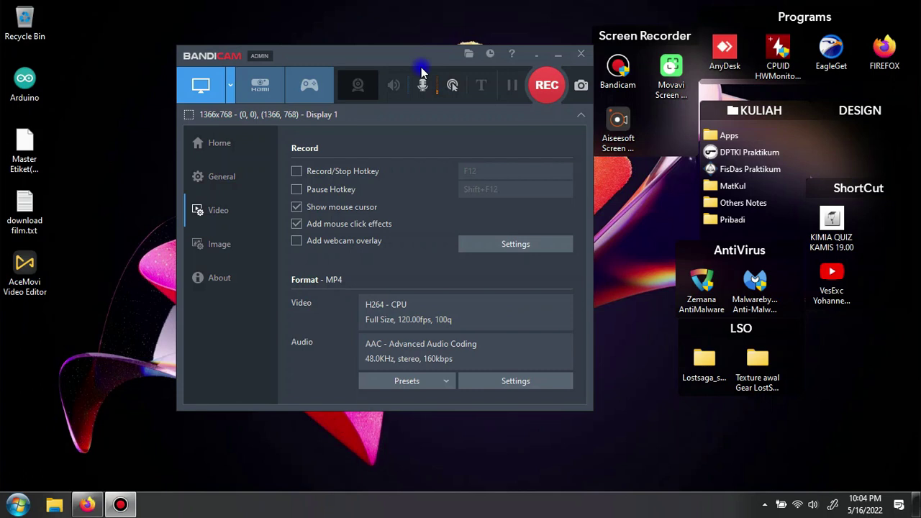
drag(421, 68, 456, 91)
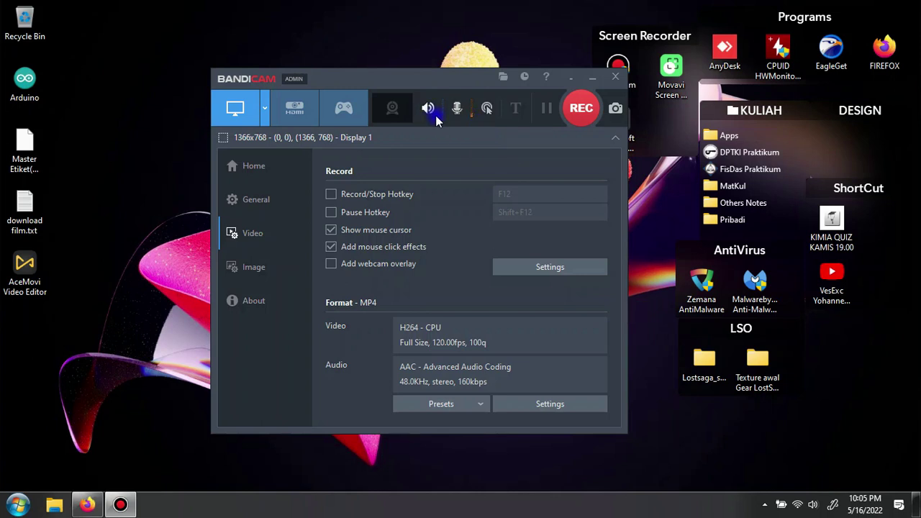
click(487, 112)
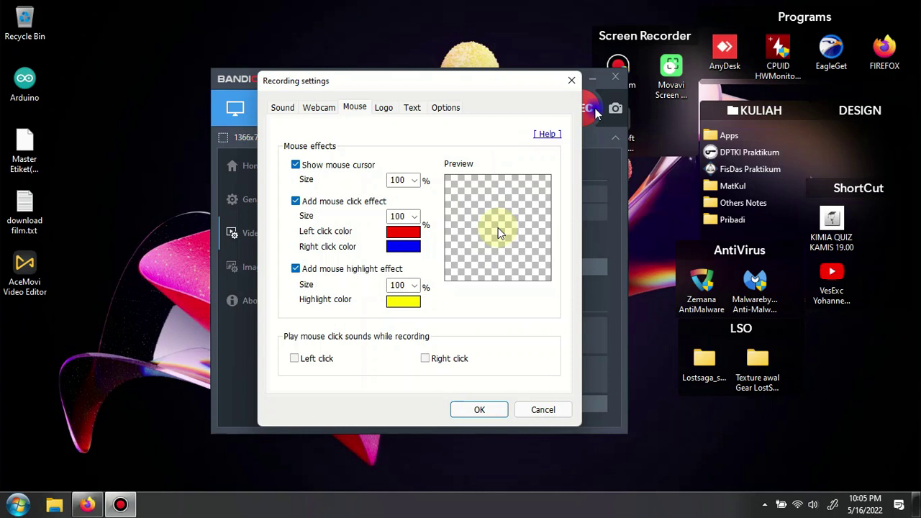
click(572, 82)
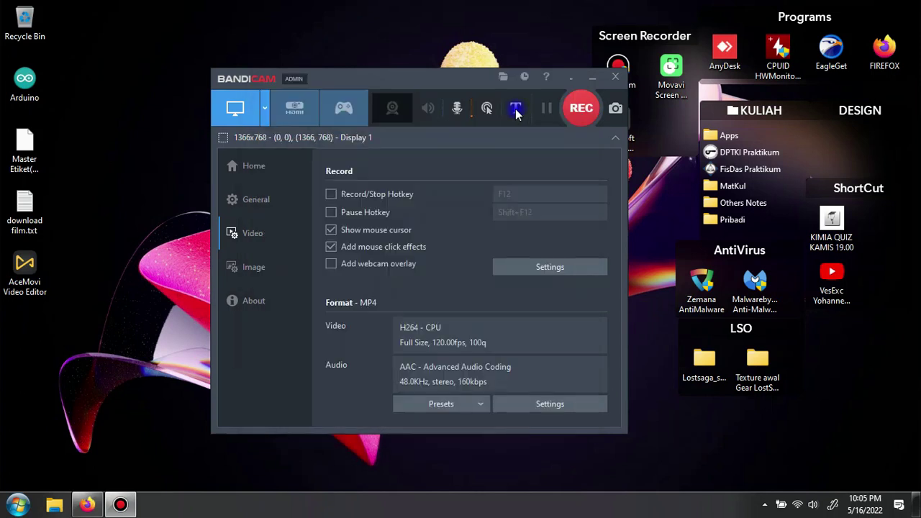
Step: Examine the logo and text overlay options in the recording settings, leaving the dialog without changes
click(518, 112)
click(383, 108)
click(404, 111)
click(397, 110)
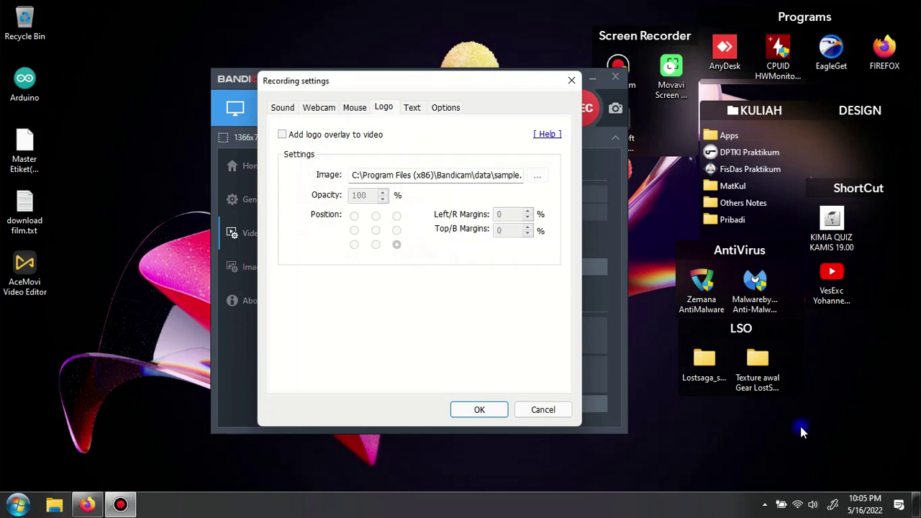
click(413, 110)
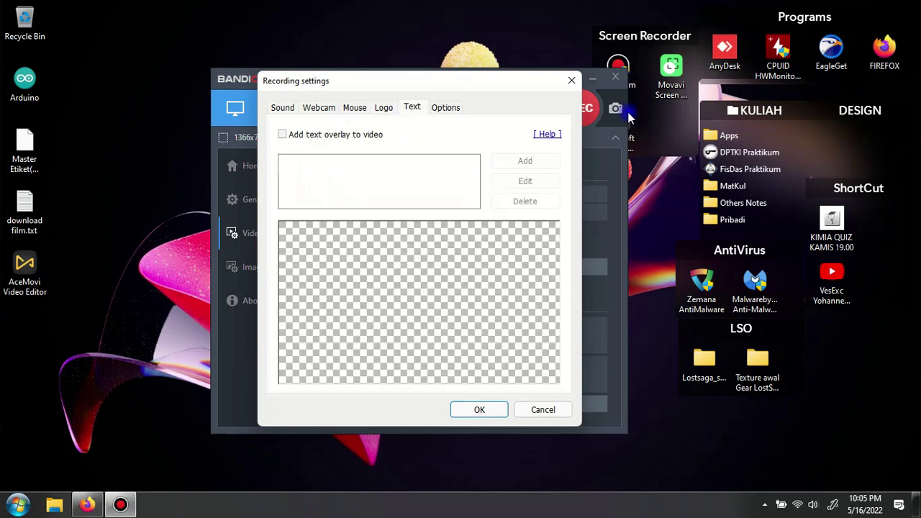
click(570, 81)
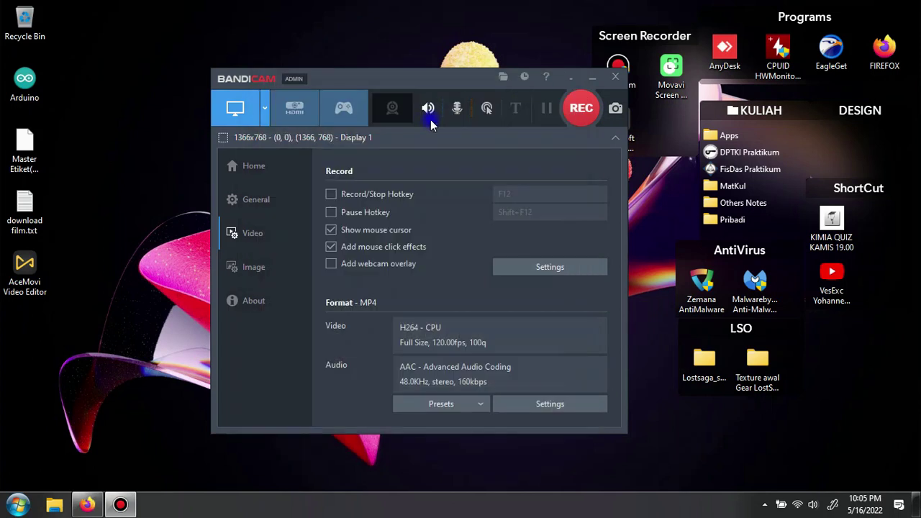
click(429, 116)
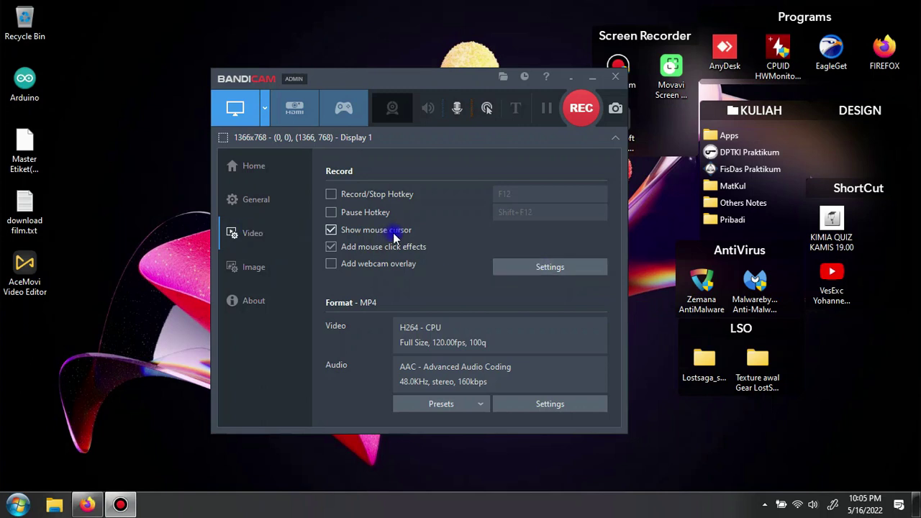
click(549, 267)
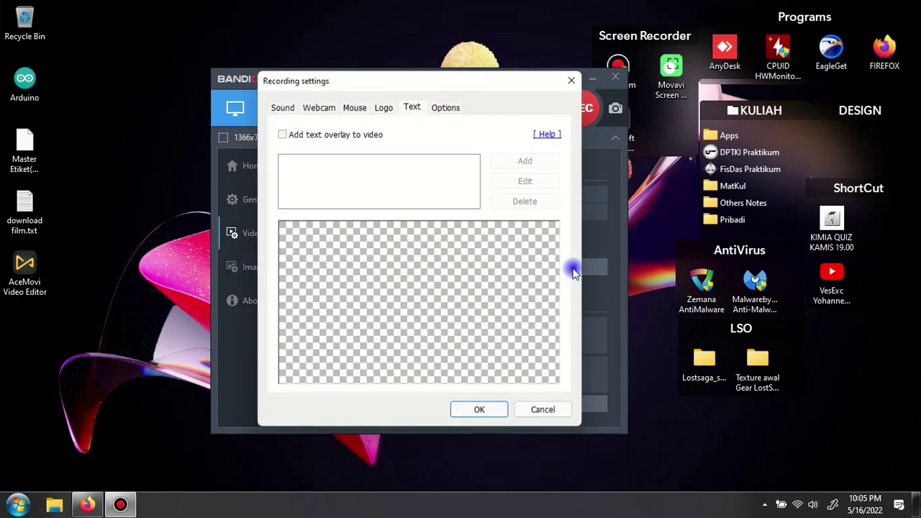
click(542, 410)
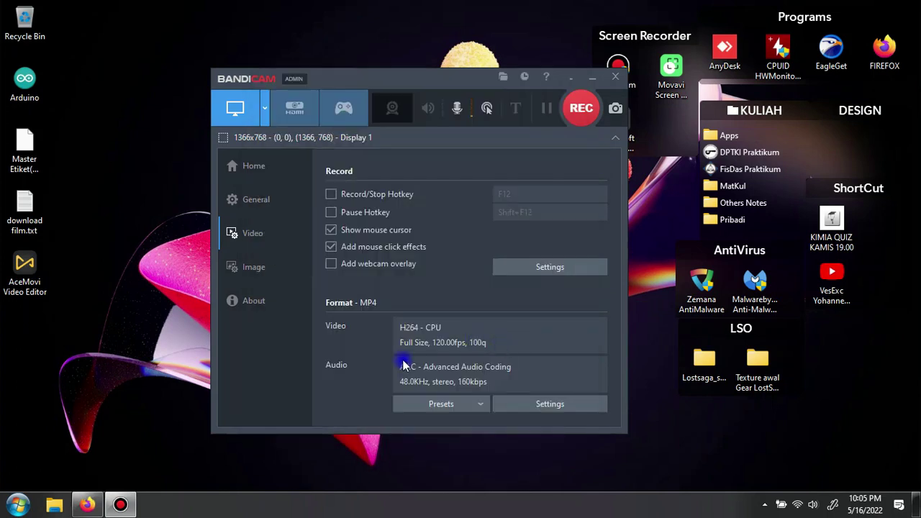
Step: Examine the video codec, quality and audio codec choices in the format settings, and accept the dialog with everything as set
click(537, 403)
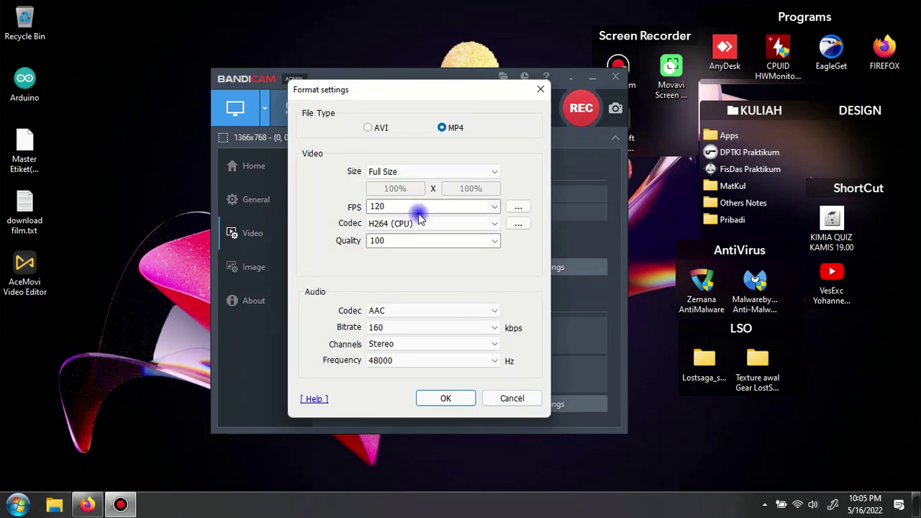
click(446, 223)
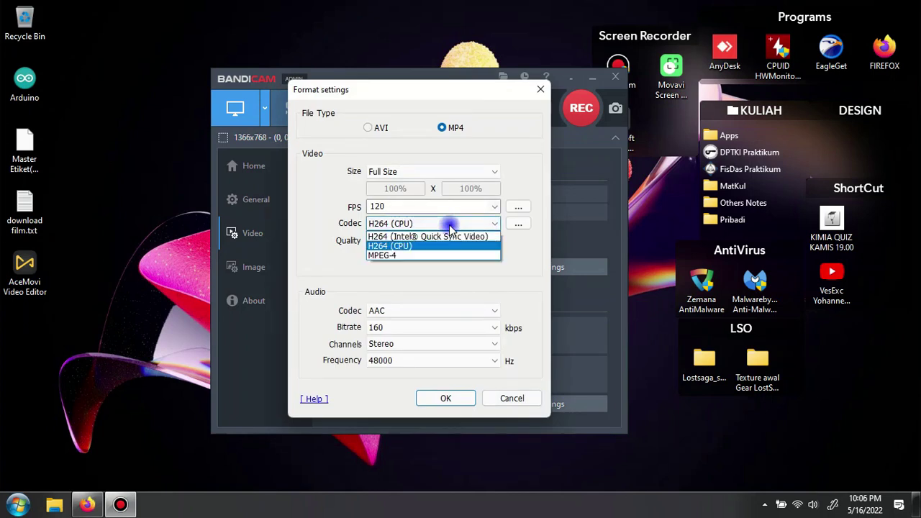
click(446, 244)
click(448, 242)
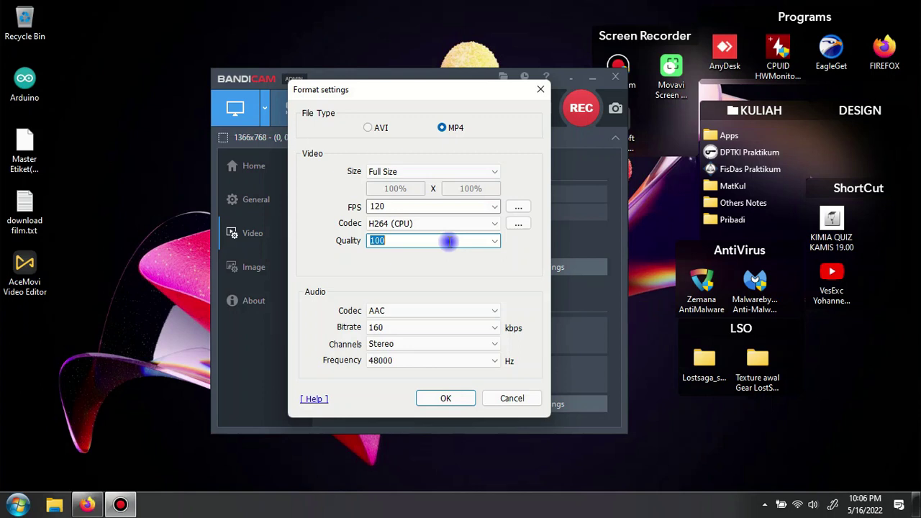
click(495, 241)
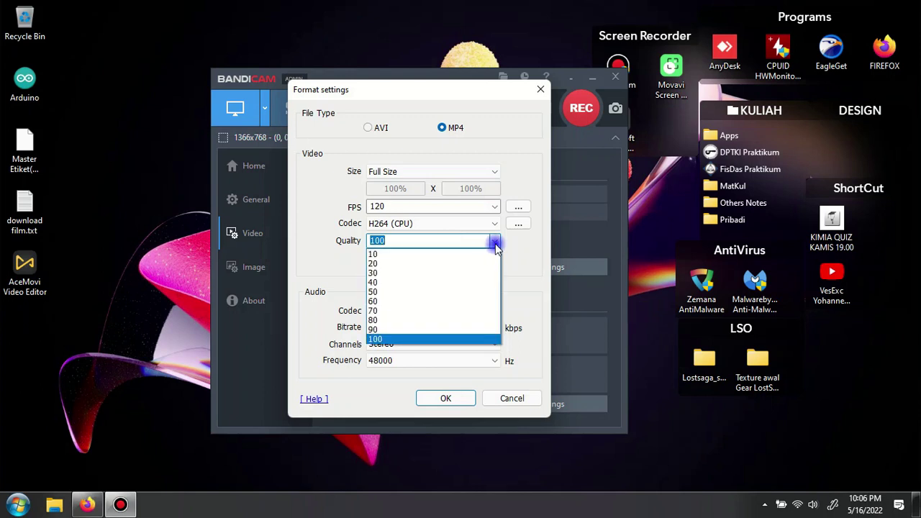
click(495, 243)
click(451, 310)
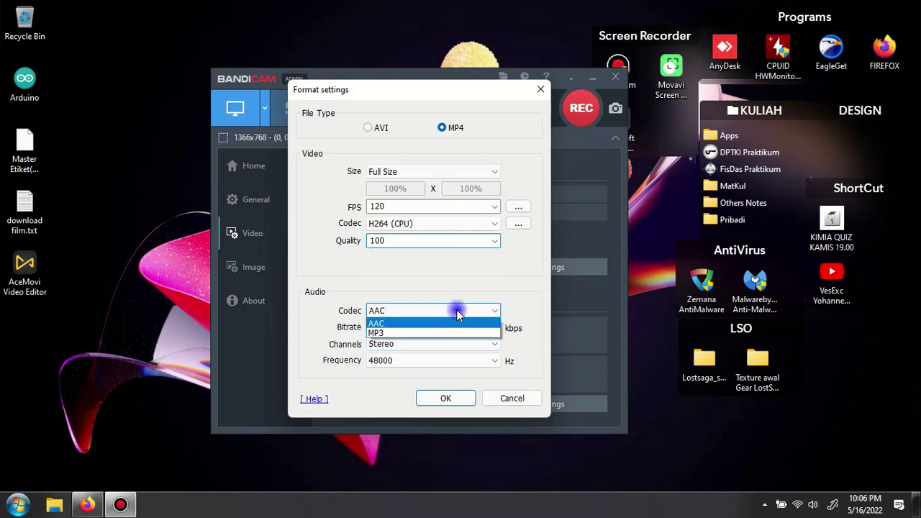
click(457, 314)
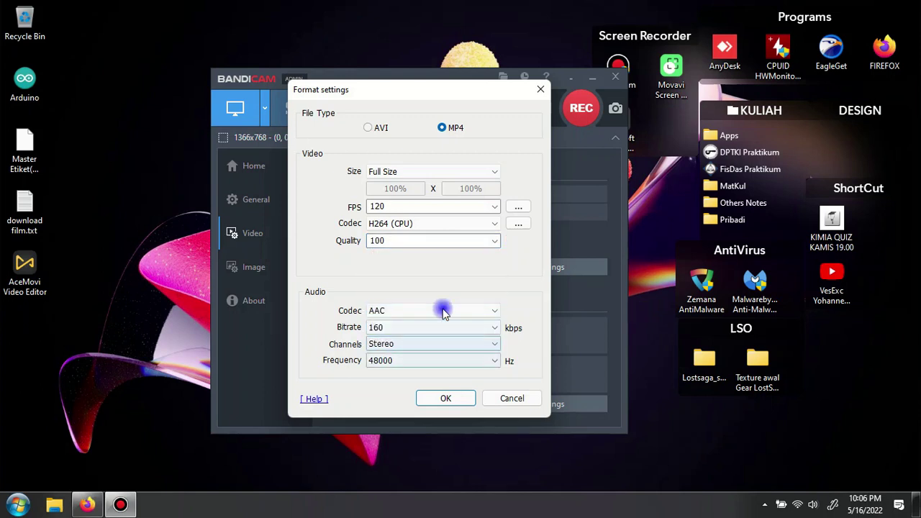
click(446, 398)
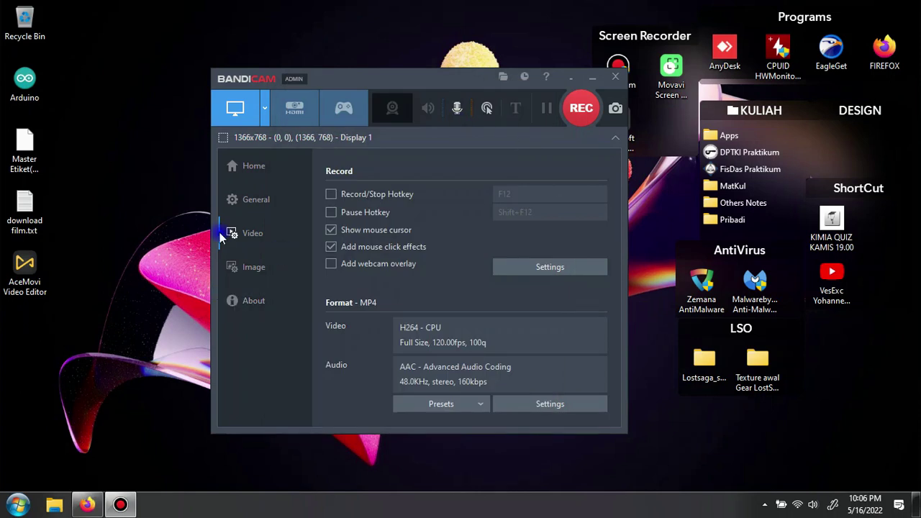
Step: Check the list of recorded videos and the webcam overlay options in the recording settings, and cancel the dialog
click(268, 179)
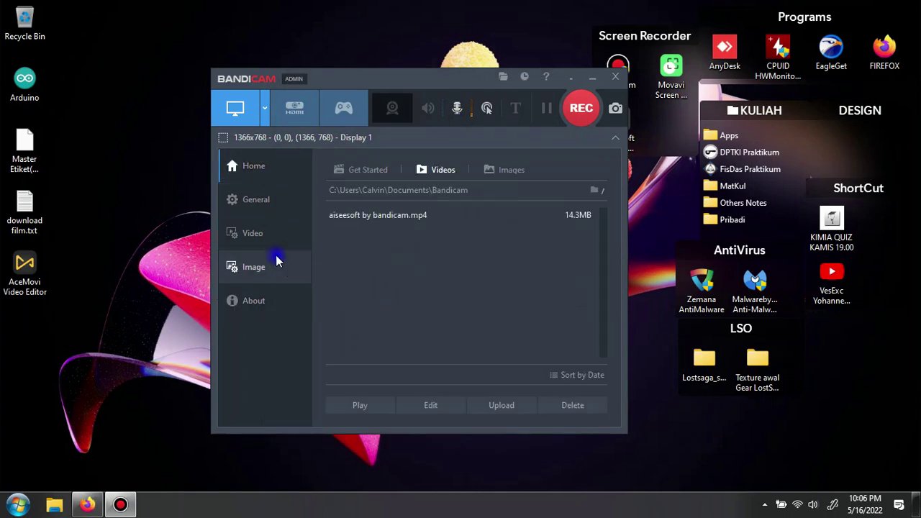
click(279, 233)
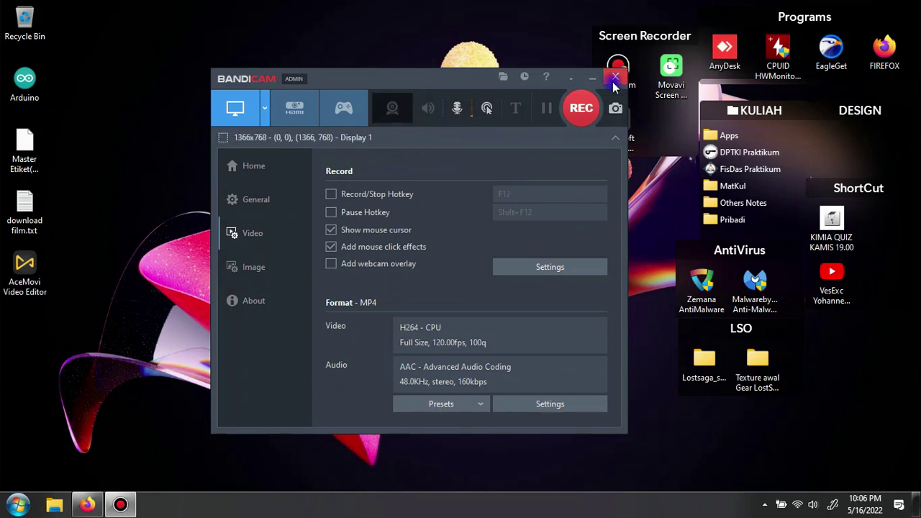
click(469, 115)
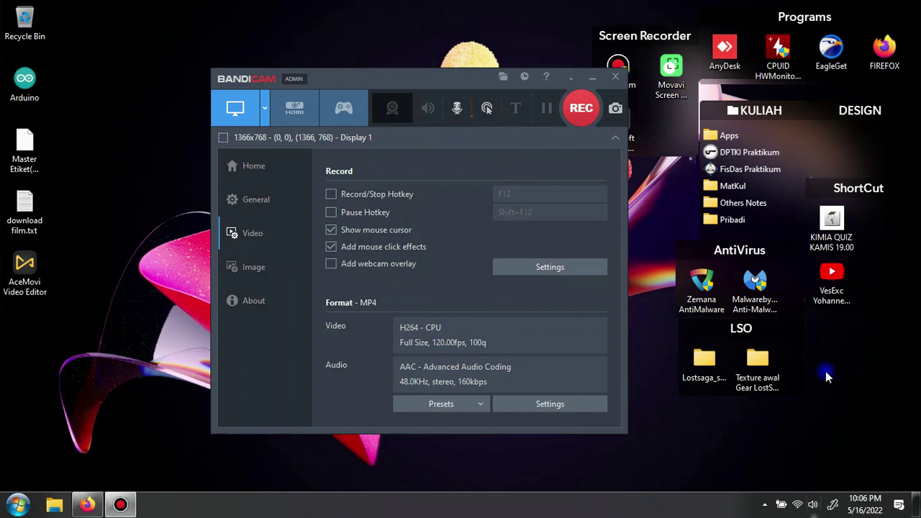
click(486, 109)
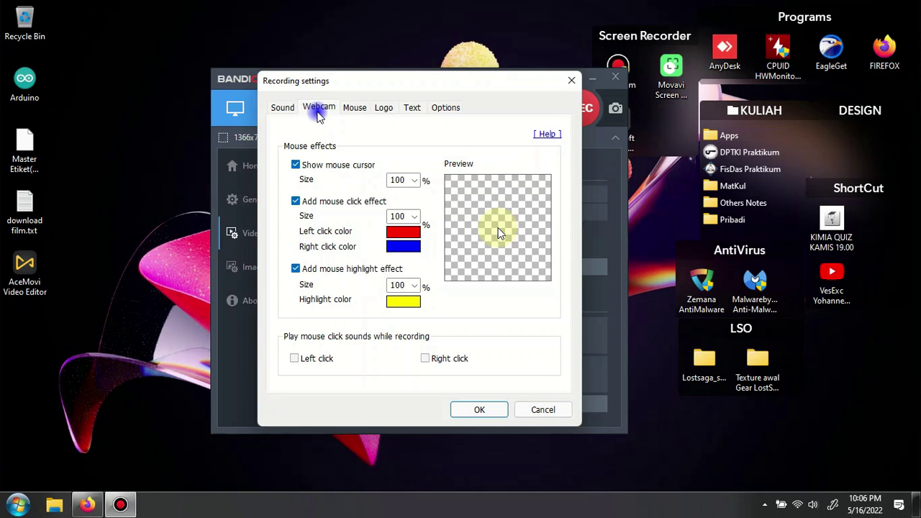
click(318, 109)
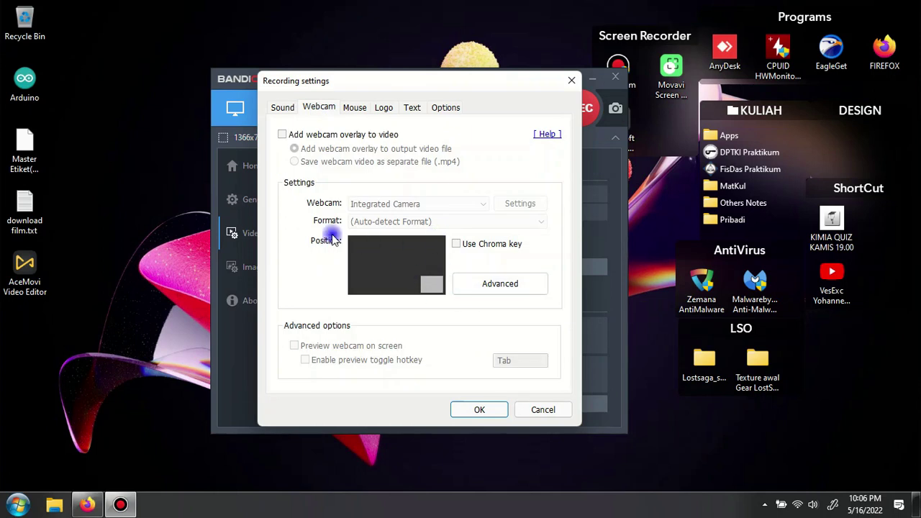
click(536, 408)
Step: Close Bandicam, switch to Movavi Screen Recorder and open its settings
click(615, 77)
double_click(681, 84)
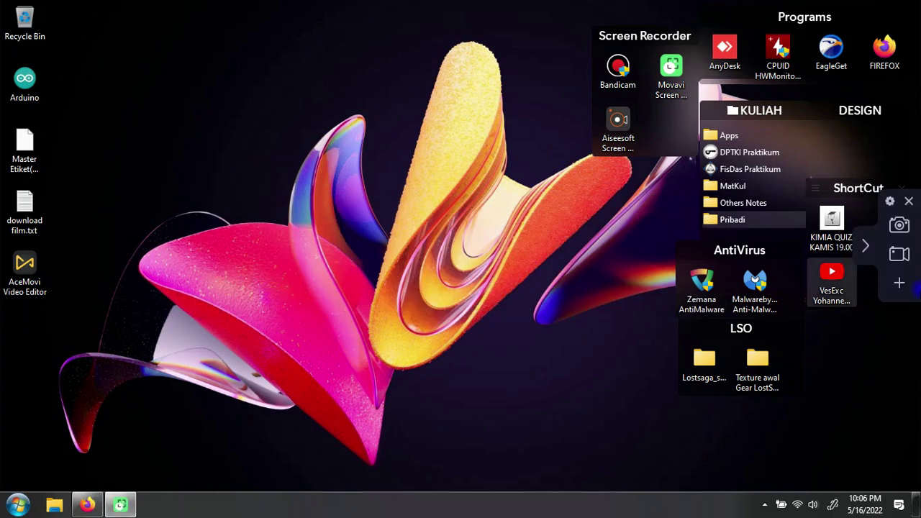
click(890, 202)
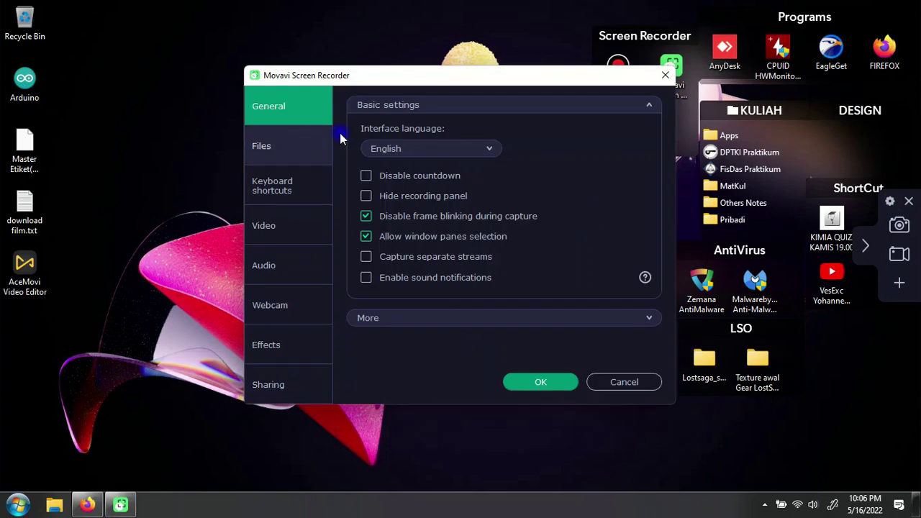
Step: Examine the files, keyboard shortcuts, video, audio, webcam and effects settings of Movavi Screen Recorder
click(265, 154)
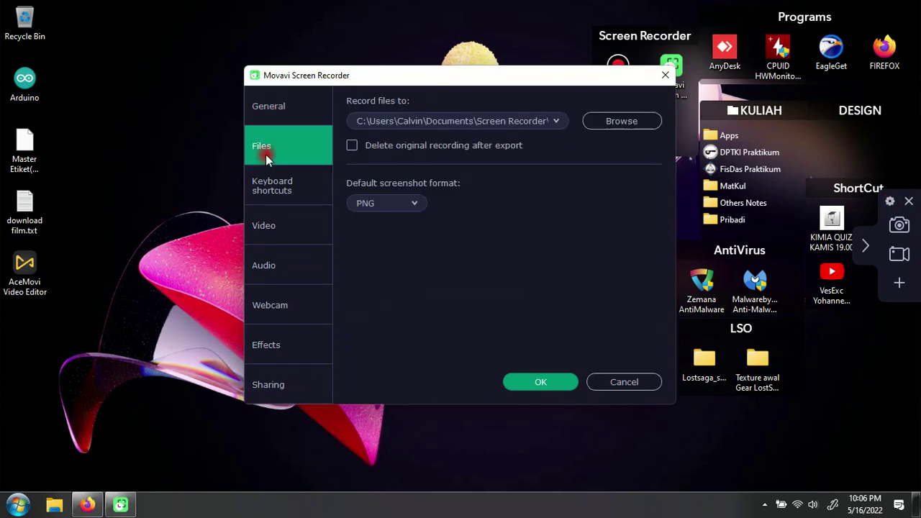
click(278, 189)
click(291, 233)
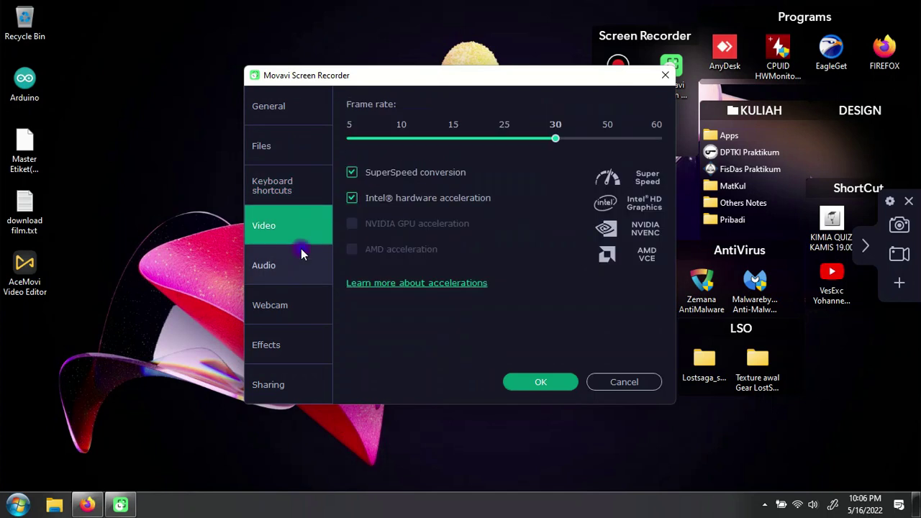
click(308, 259)
click(308, 233)
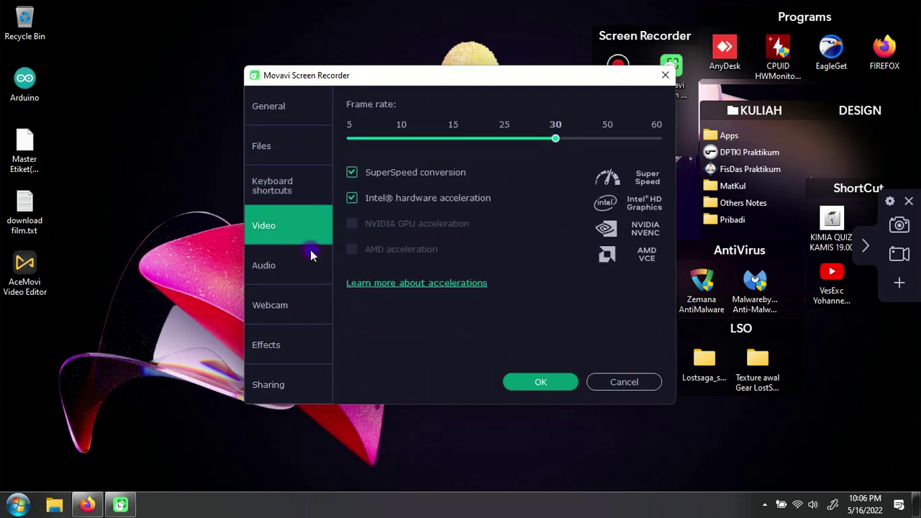
click(317, 266)
click(305, 230)
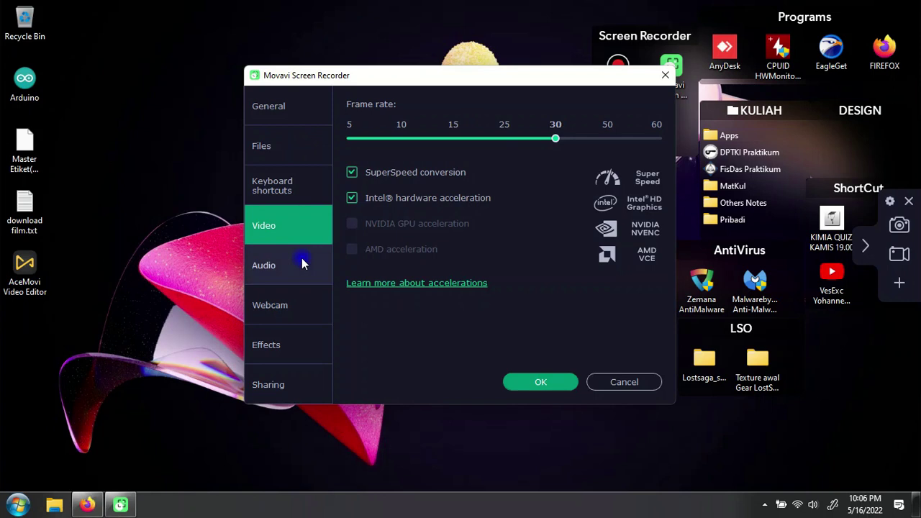
click(301, 260)
click(295, 317)
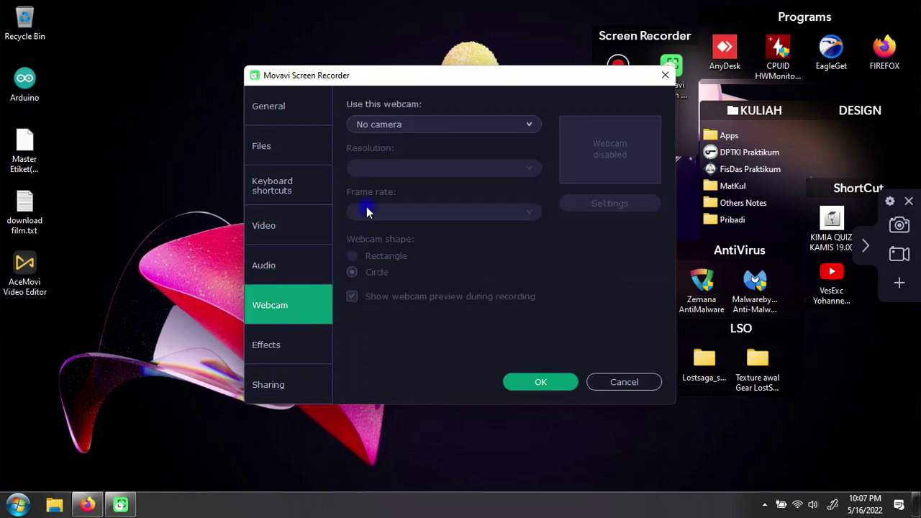
click(288, 344)
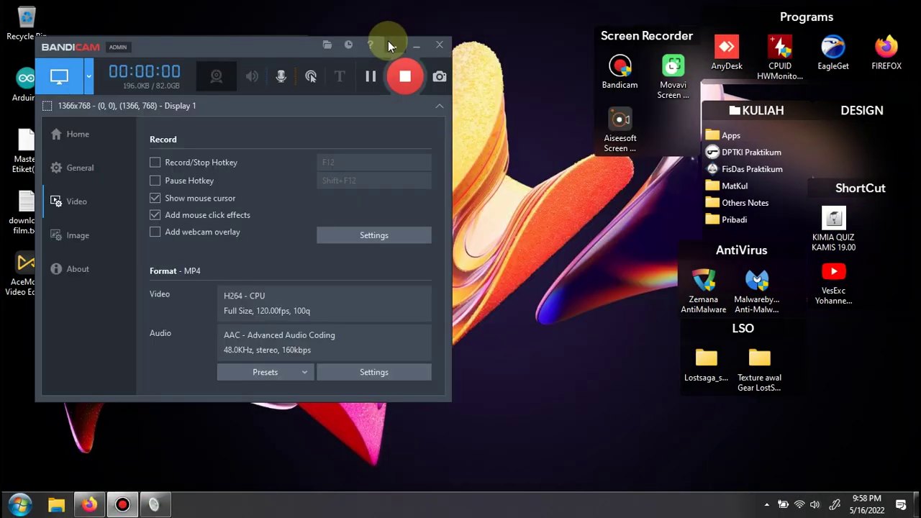
Step: Hide the Bandicam window and close the Sound dialog
click(388, 44)
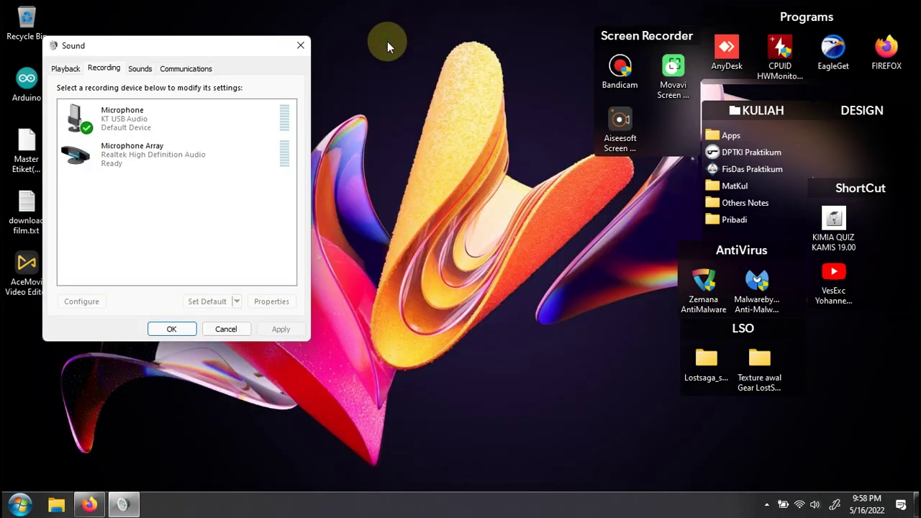
click(294, 48)
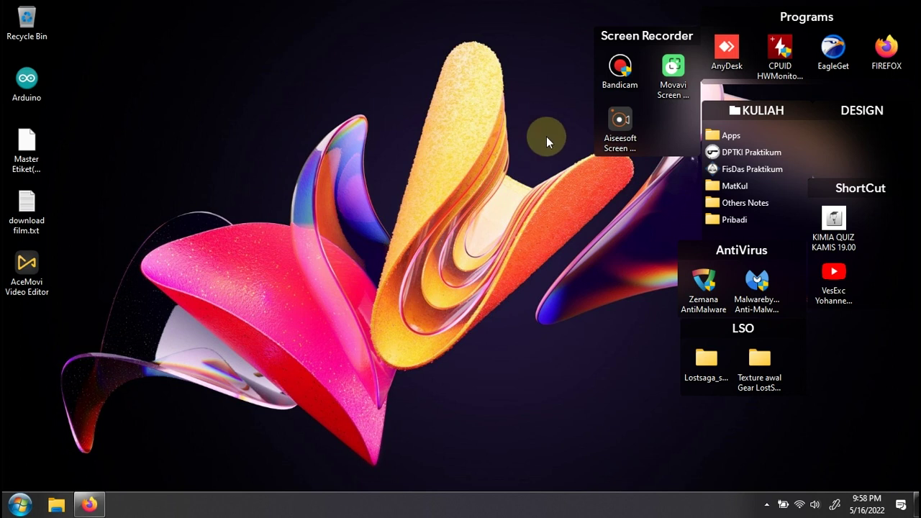
Step: Switch to Aiseesoft Screen Recorder and open its Video Recorder with the capture area set to Full
click(626, 143)
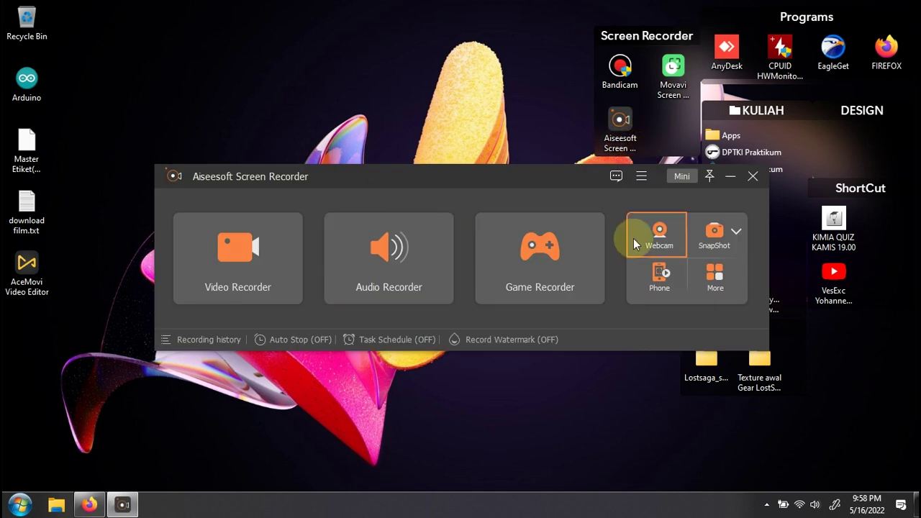
click(267, 287)
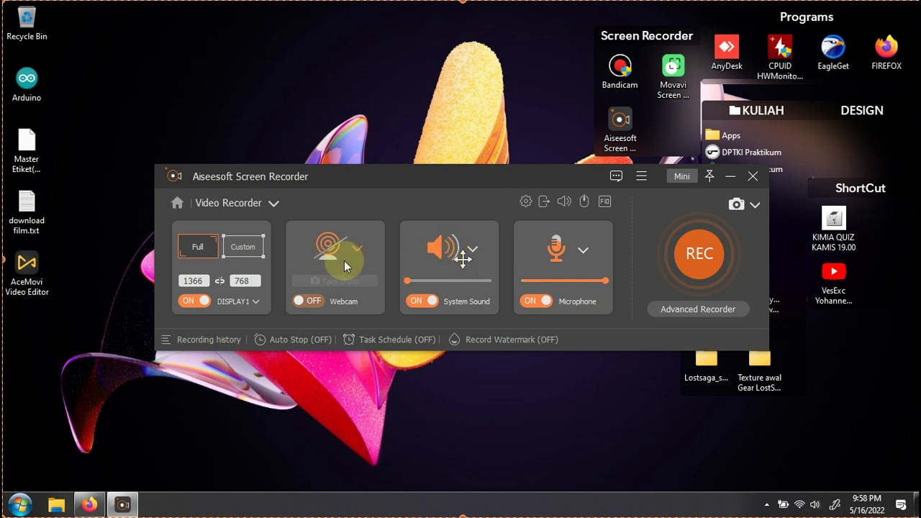
click(197, 247)
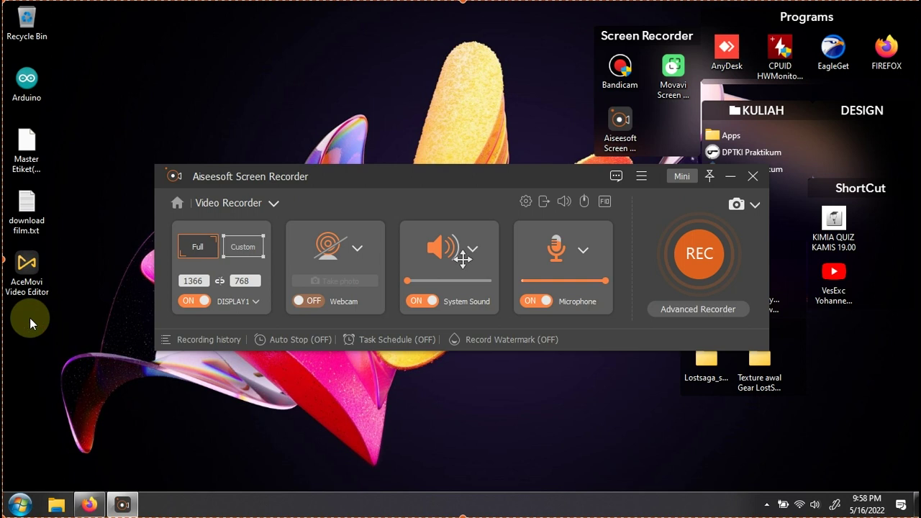
Step: Check the custom capture-area sizes and recorder modes, and open the recorder's preferences
click(246, 250)
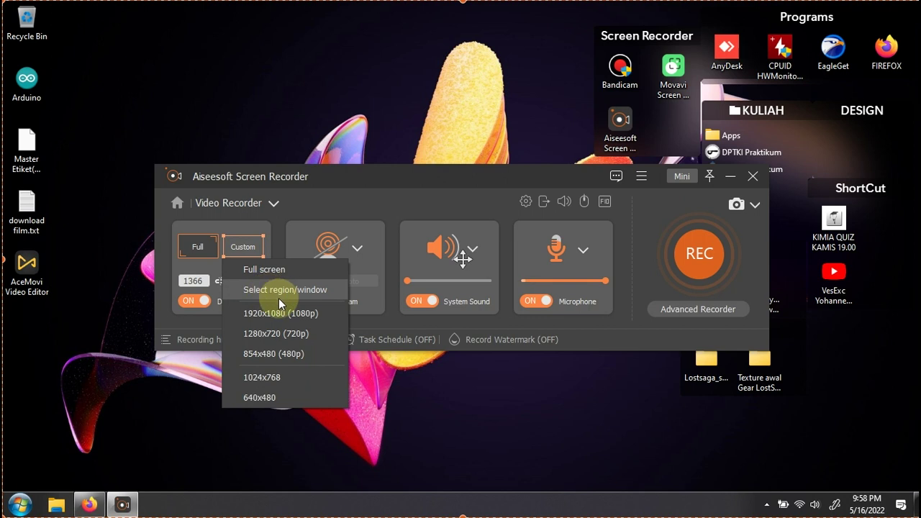
click(286, 200)
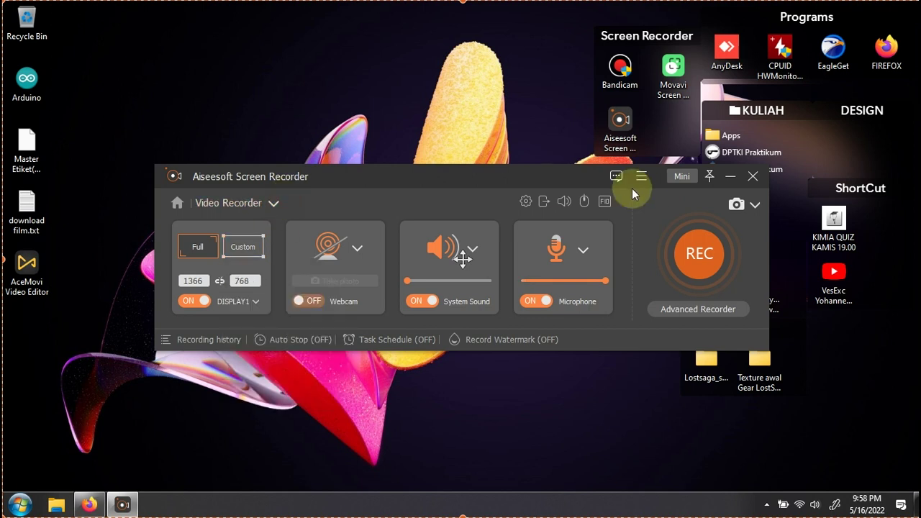
click(522, 201)
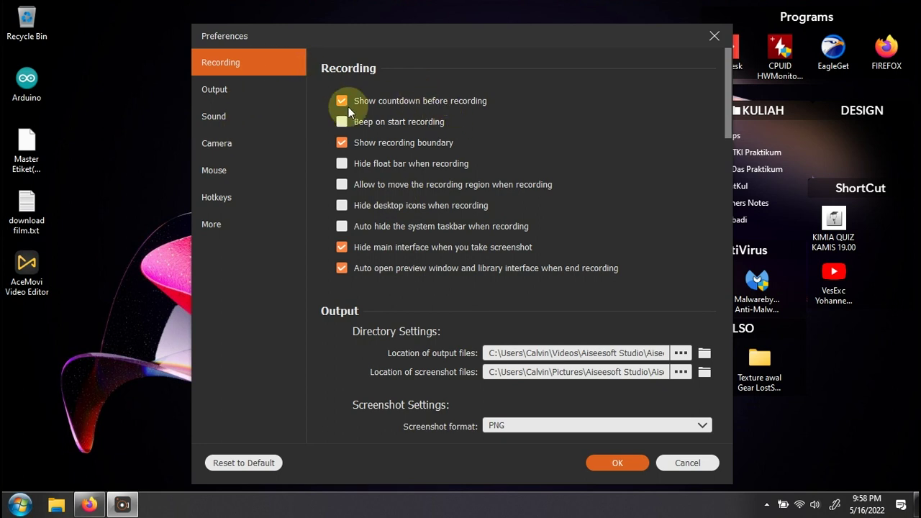
Step: Examine the recording options, output folders and screenshot format, and the video codec, quality and frame rate choices
scroll(504, 219, down, 1)
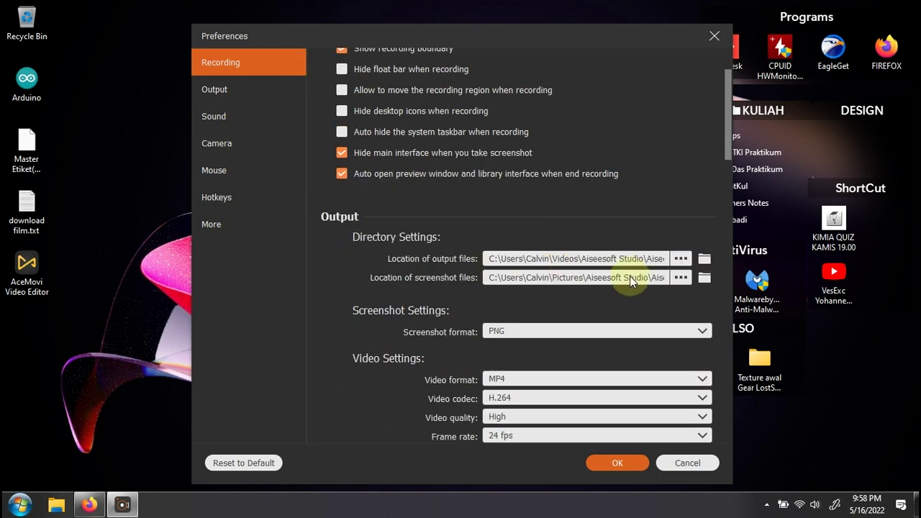
scroll(541, 292, down, 1)
scroll(541, 291, down, 1)
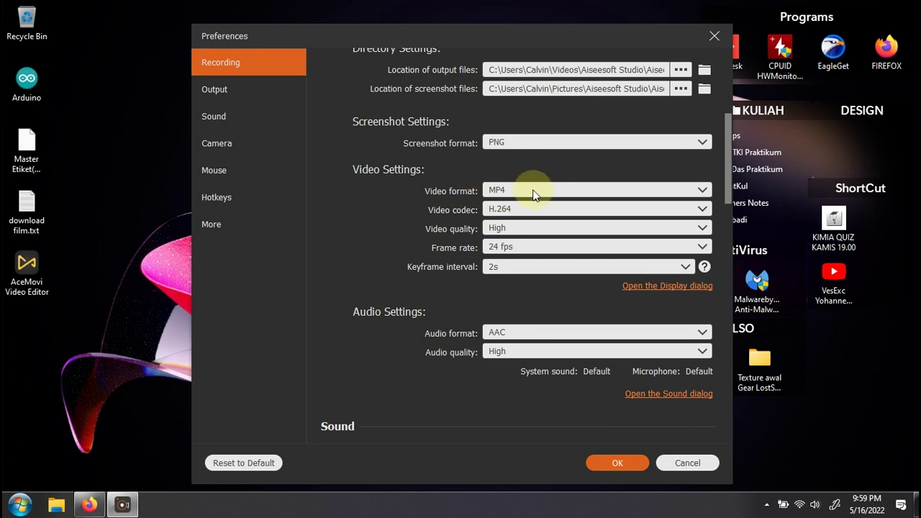
click(533, 208)
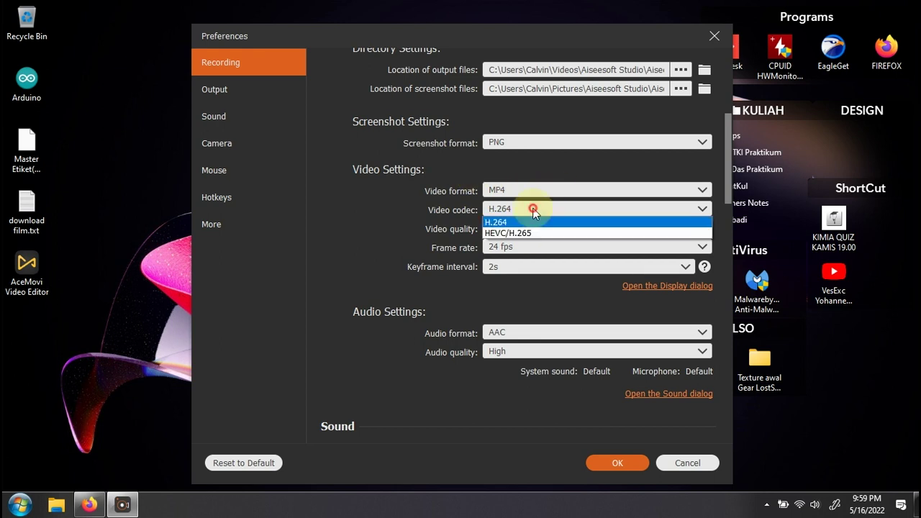
click(534, 208)
click(532, 230)
click(533, 230)
click(527, 248)
click(527, 248)
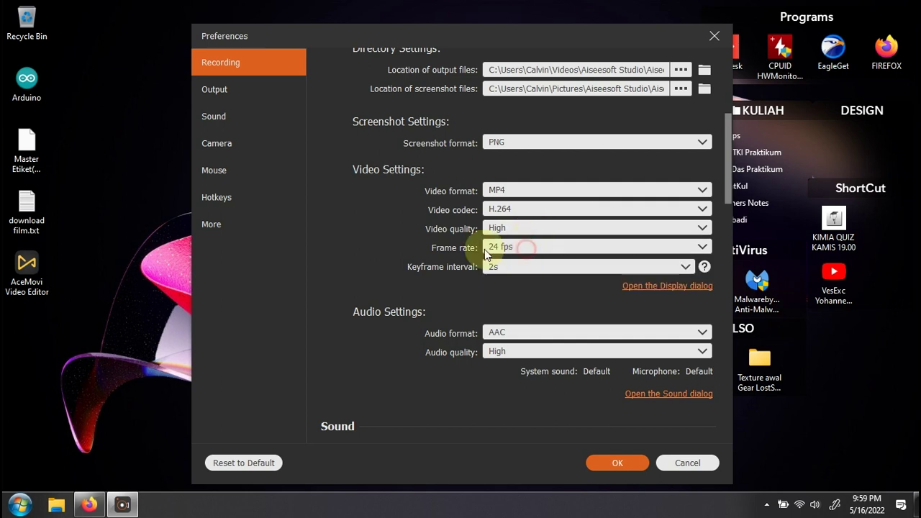
Step: Examine the audio, sound, camera, mouse, hotkey and general program settings through to the end of the preferences
scroll(479, 252, down, 2)
scroll(515, 249, down, 2)
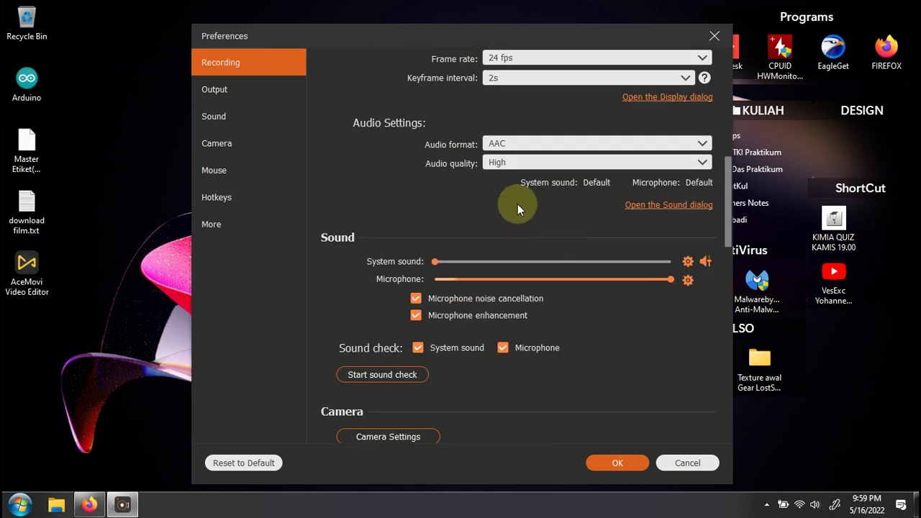
scroll(432, 309, down, 2)
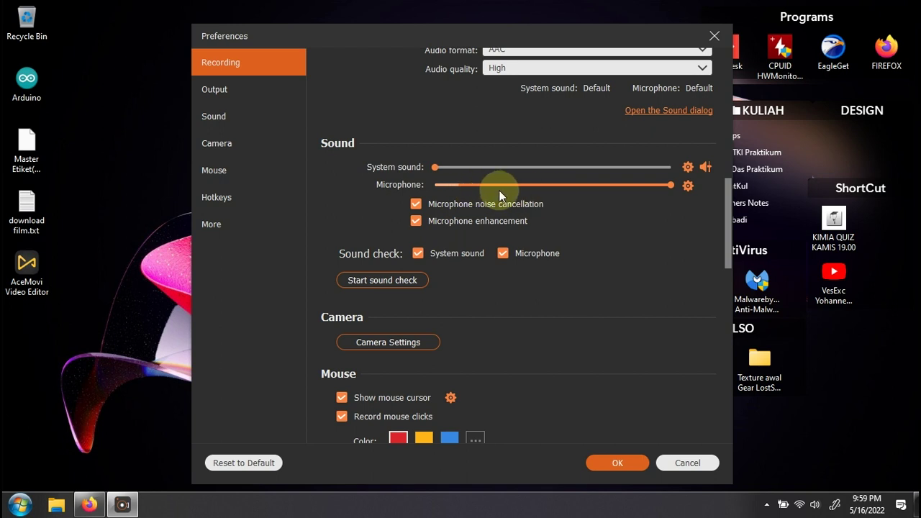
scroll(431, 306, down, 8)
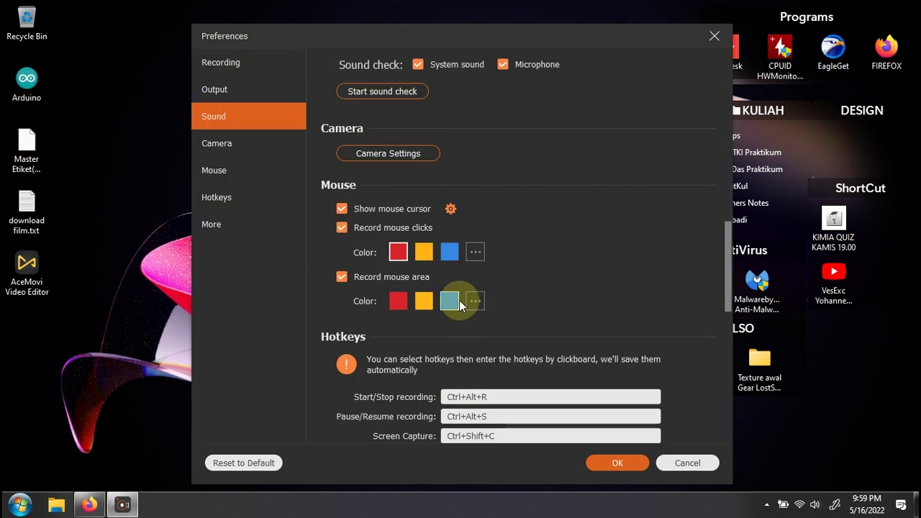
scroll(416, 194, up, 2)
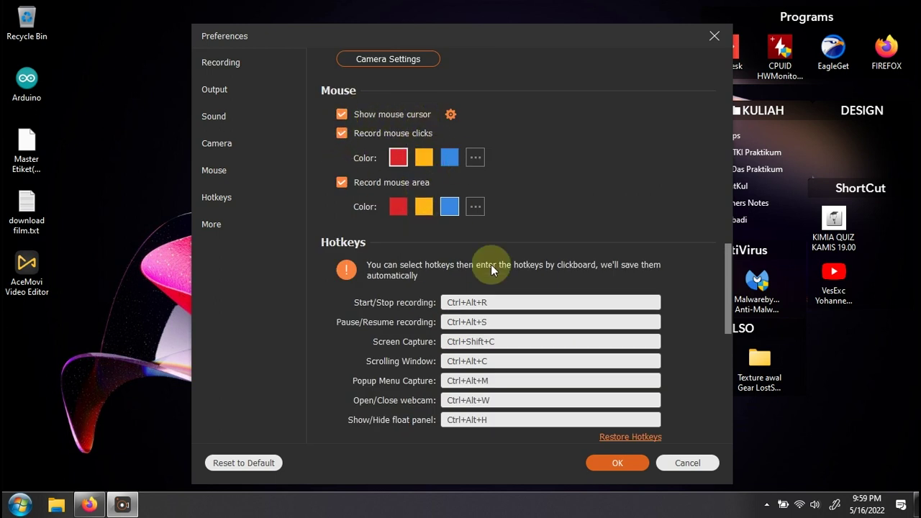
scroll(562, 311, down, 2)
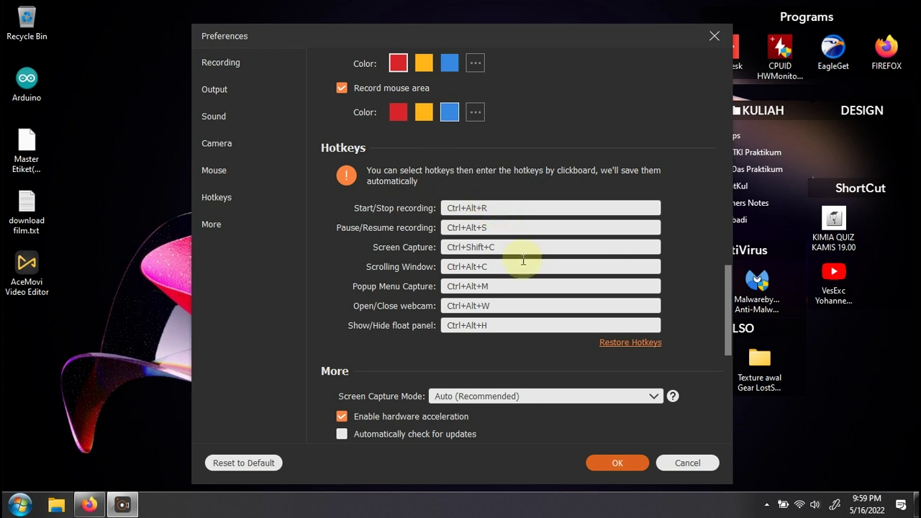
scroll(384, 236, down, 2)
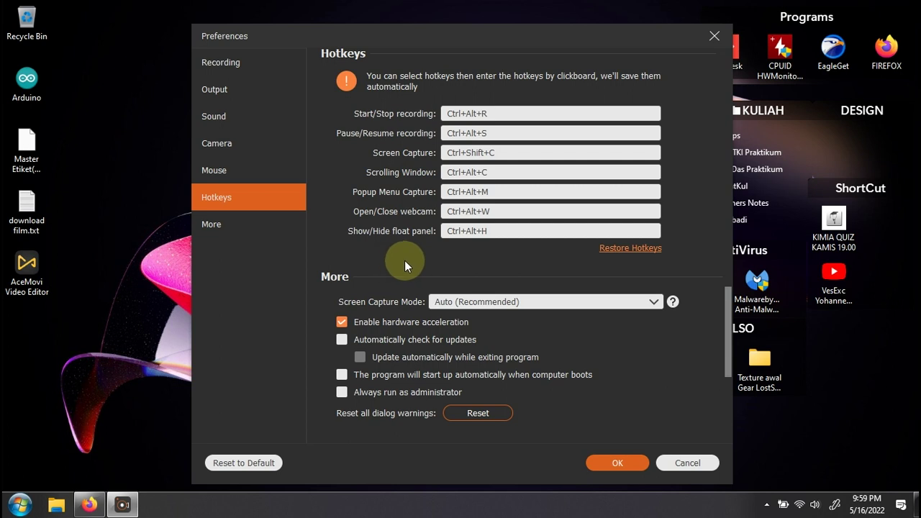
scroll(446, 246, down, 2)
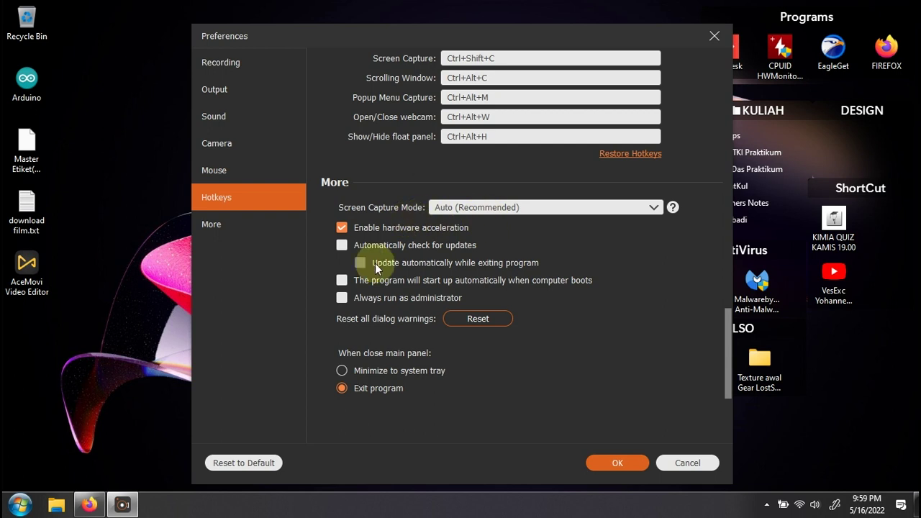
scroll(432, 366, down, 4)
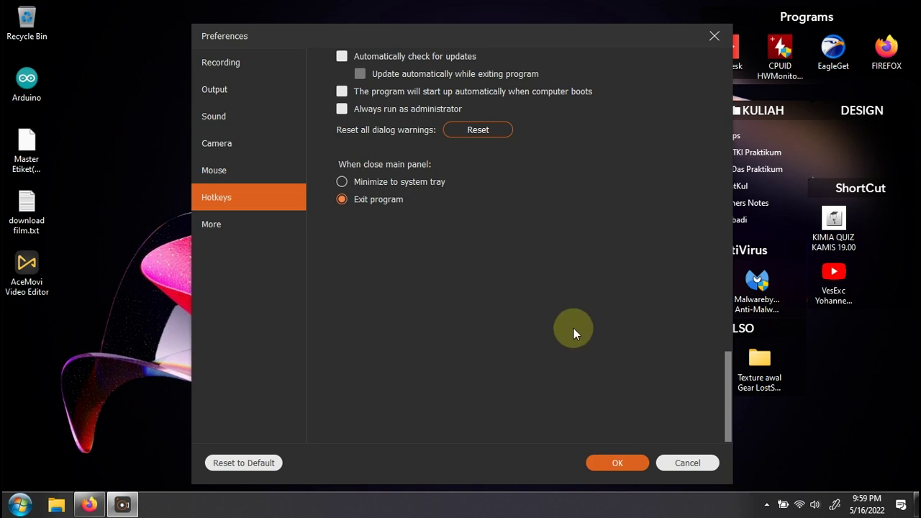
Step: Switch to the Bandicam window, move it toward the middle of the screen and hide it
click(766, 503)
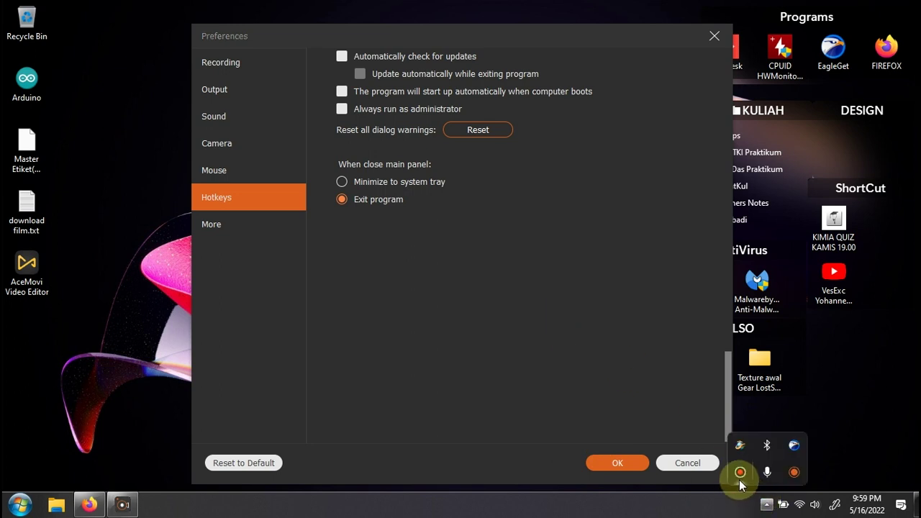
click(741, 474)
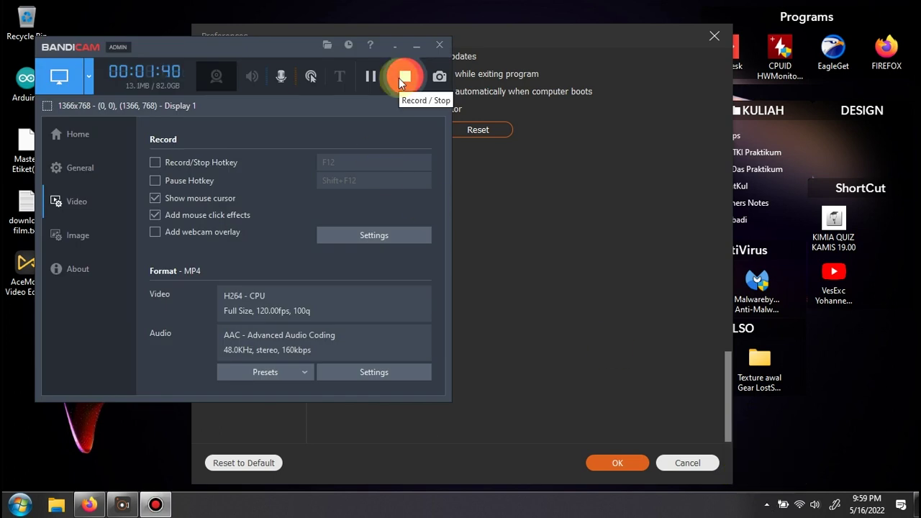
drag(254, 52, 452, 95)
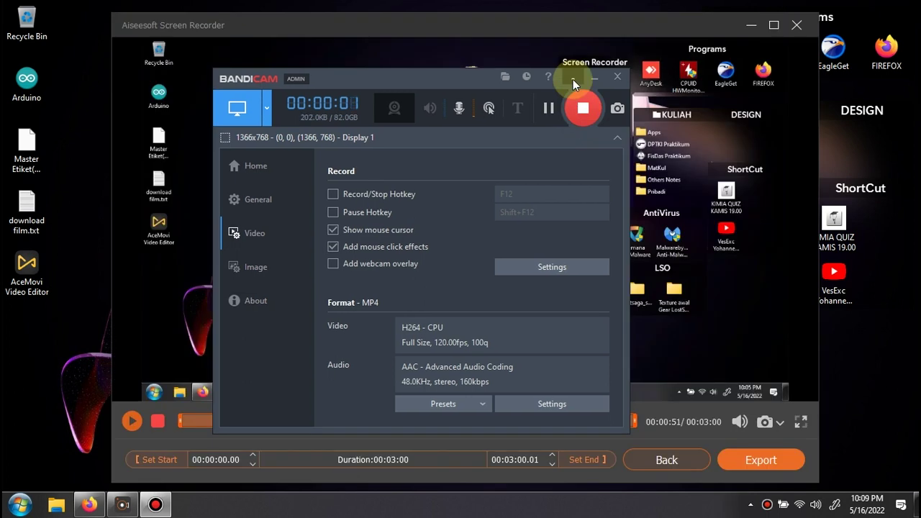
click(572, 78)
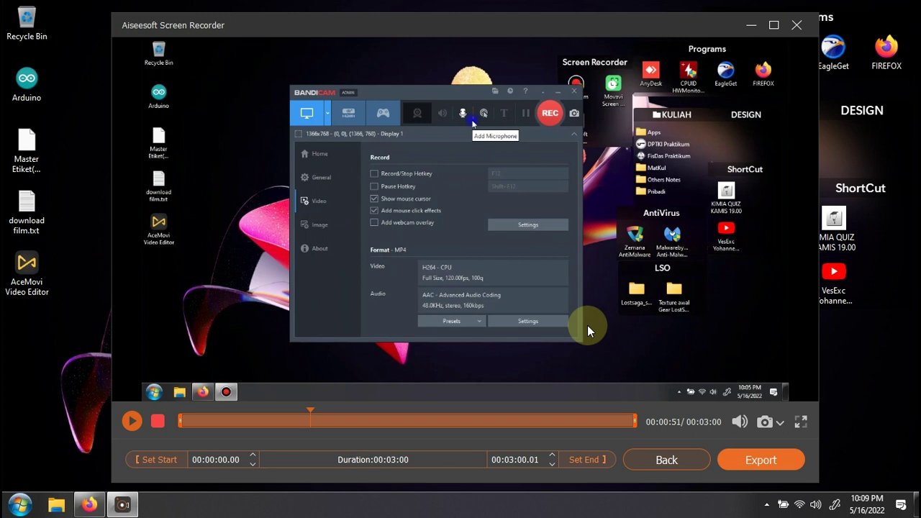
Step: Export the recording from Aiseesoft Screen Recorder with the file name "bandicam by aiseesoft"
click(759, 460)
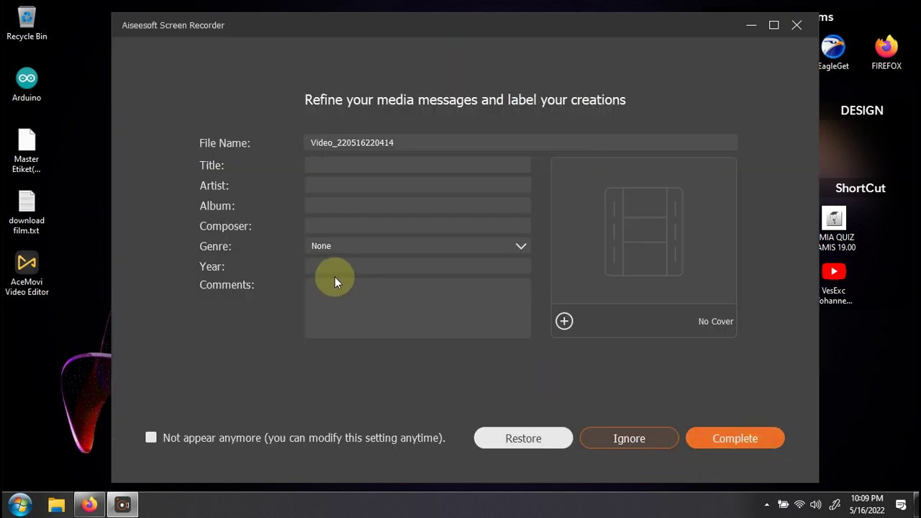
double_click(416, 141)
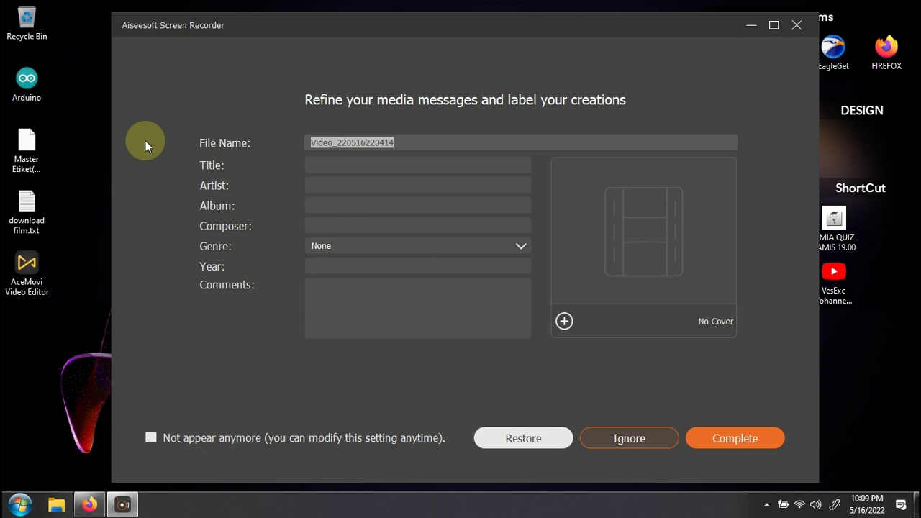
text(ban)
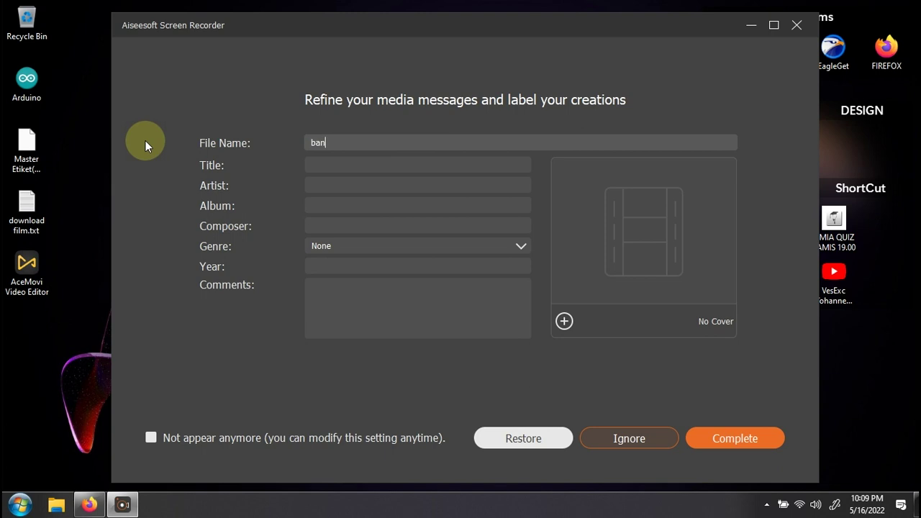
text(dicam by aiseesoft)
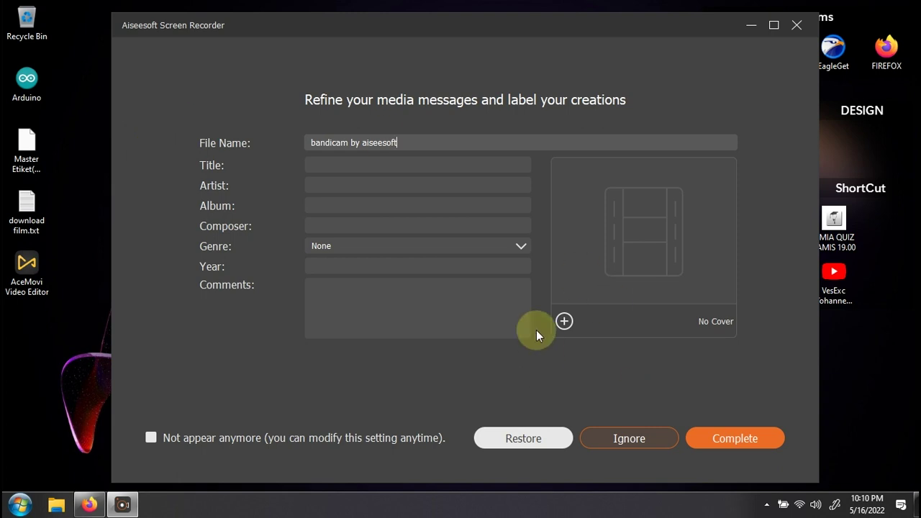
click(754, 440)
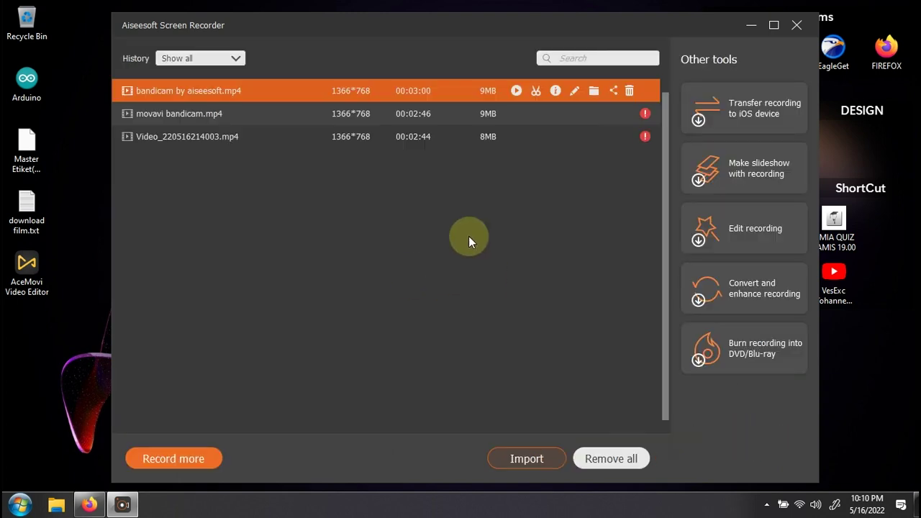
Step: Open the exported video's folder and put bandicam by aiseesoft.mp4 into the Bandicam folder in Documents
click(592, 92)
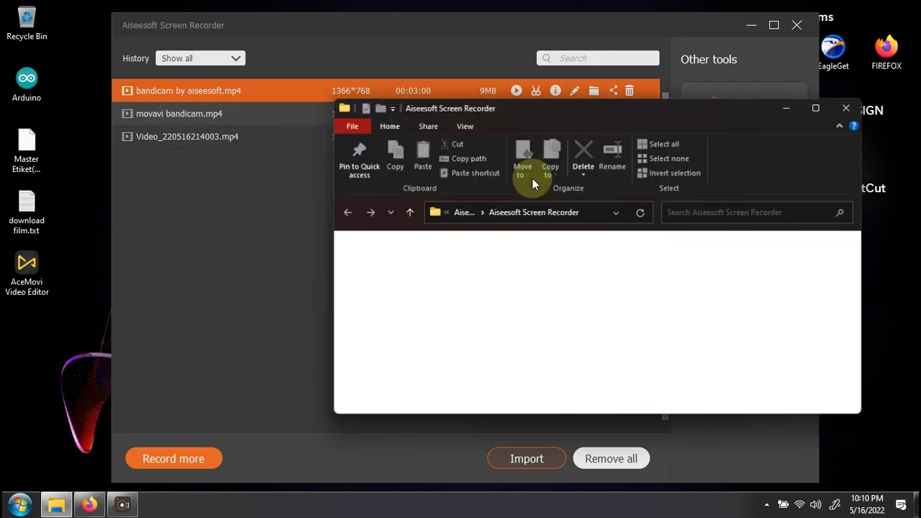
click(502, 295)
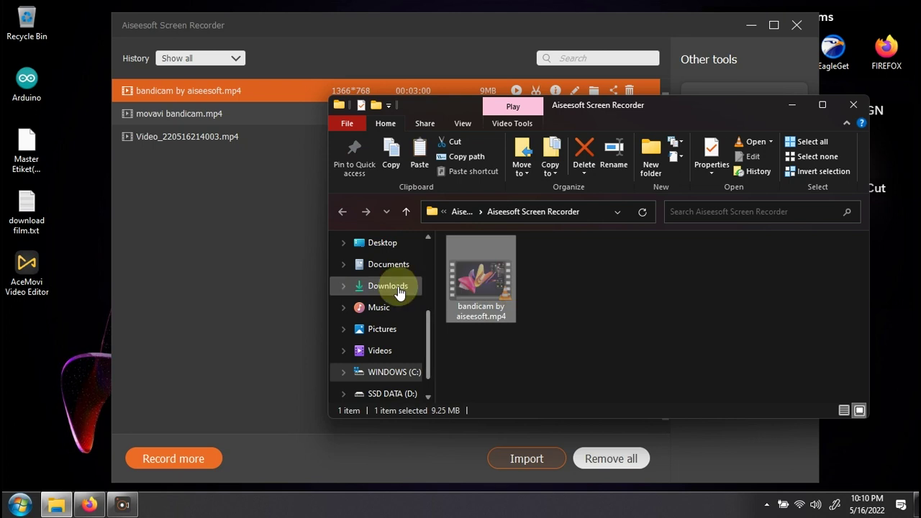
click(381, 264)
click(552, 276)
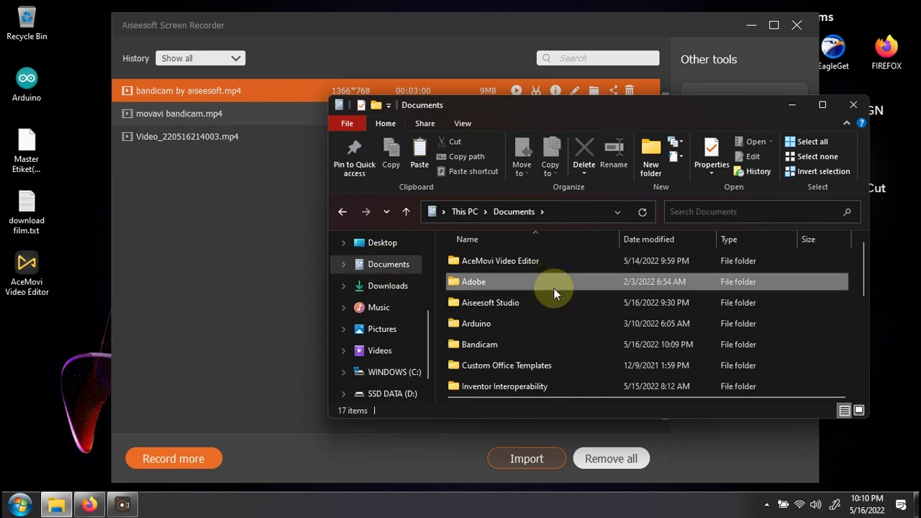
double_click(542, 337)
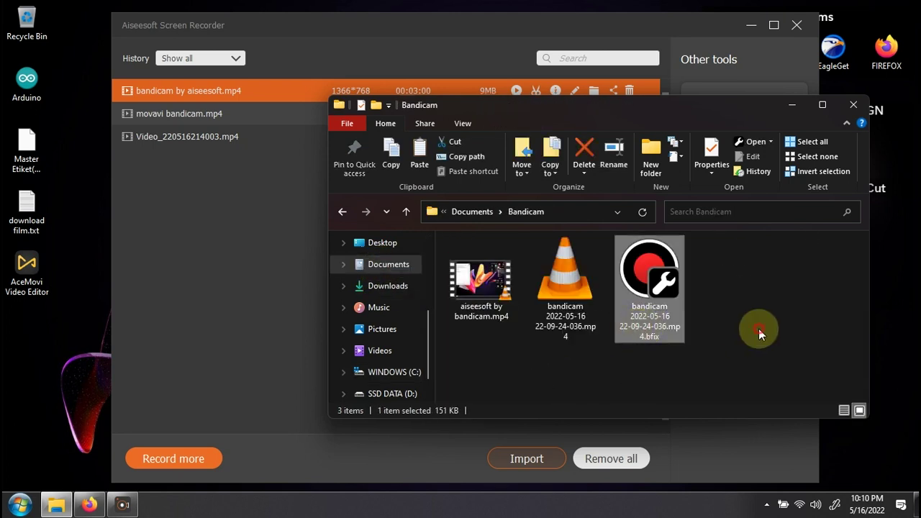
click(711, 367)
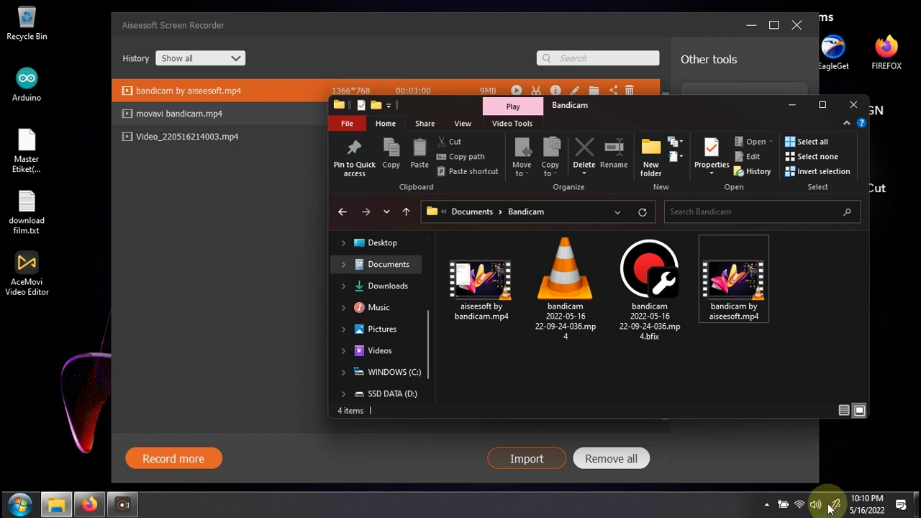
Step: Bring the hidden Bandicam recorder window back up over the open windows
click(783, 505)
click(765, 506)
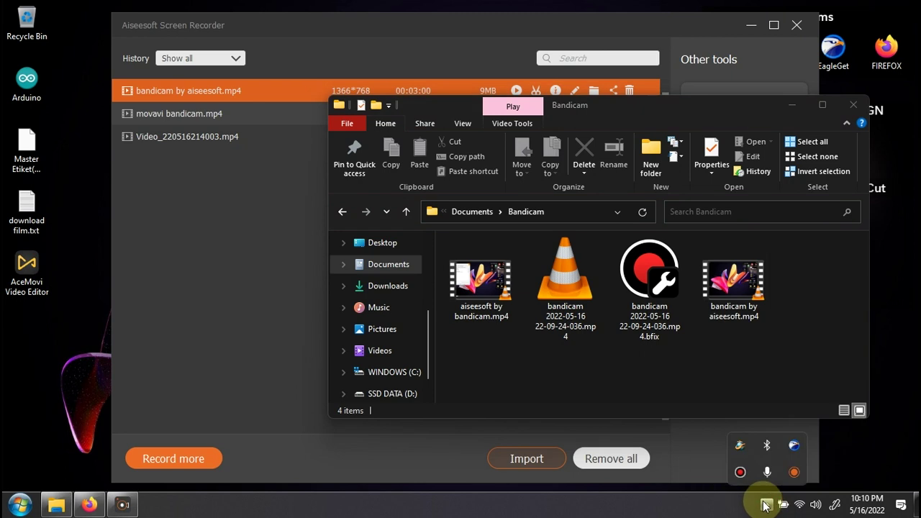
click(739, 474)
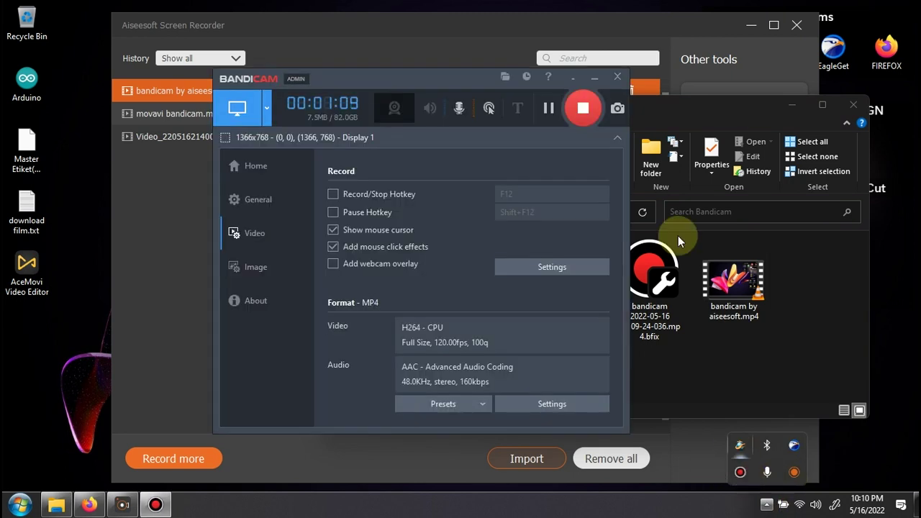